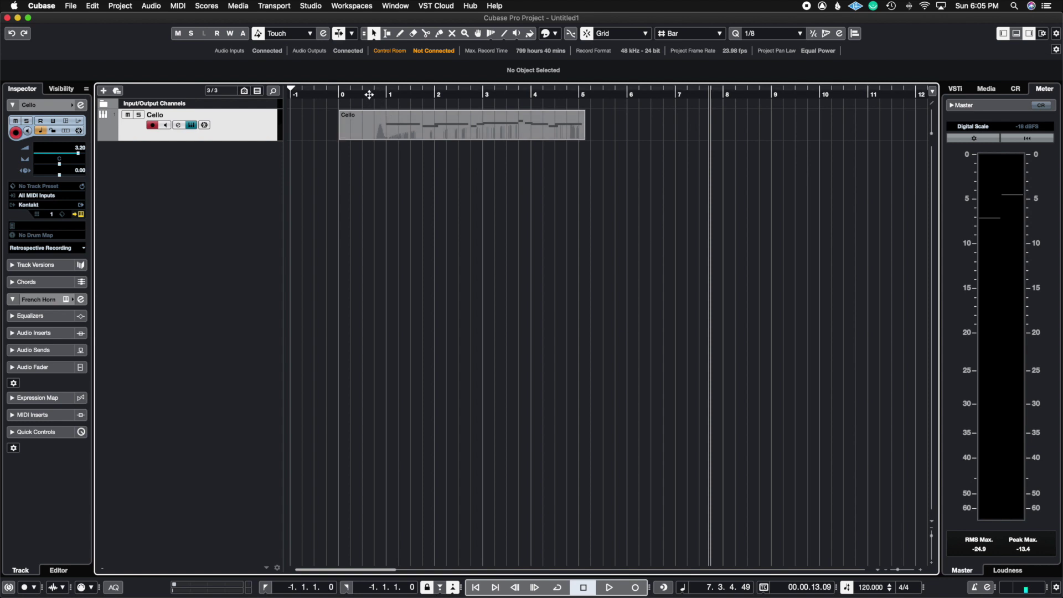
Play the Cello part from bar 0, stop after it ends, and drag a loop range.
click(344, 94)
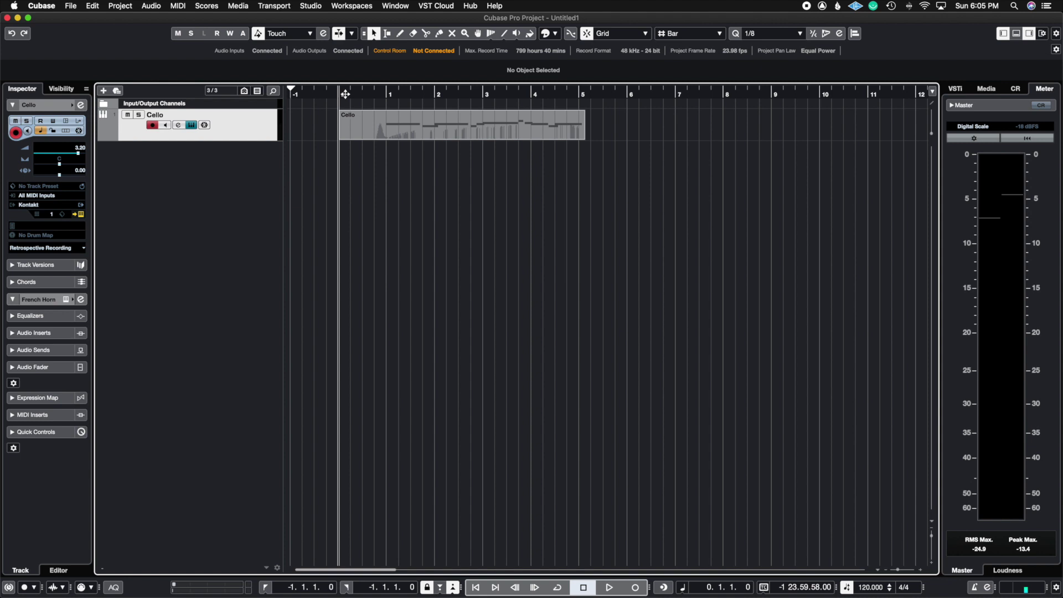
key(space)
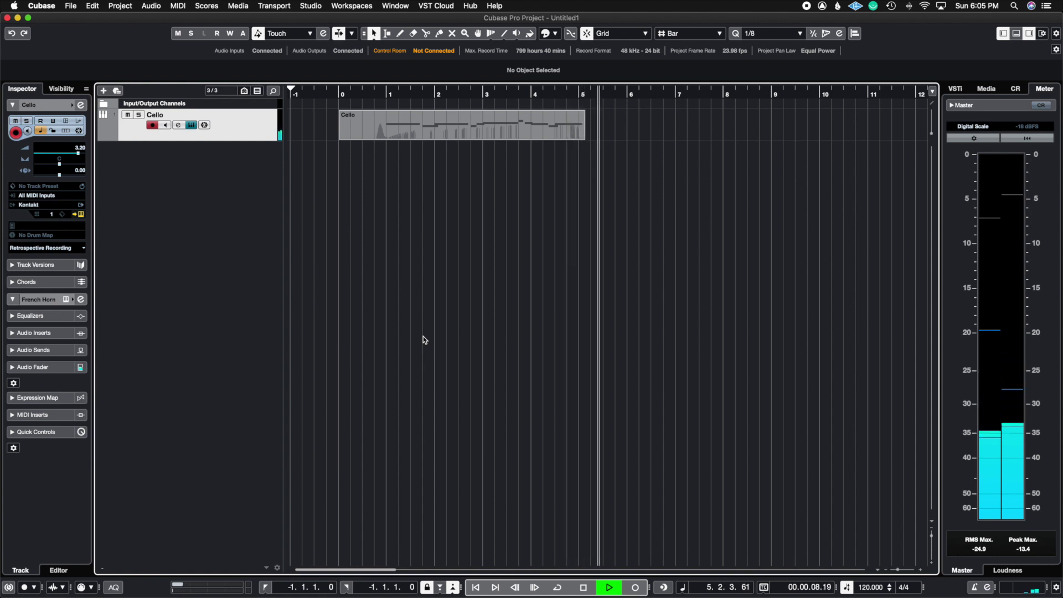
key(space)
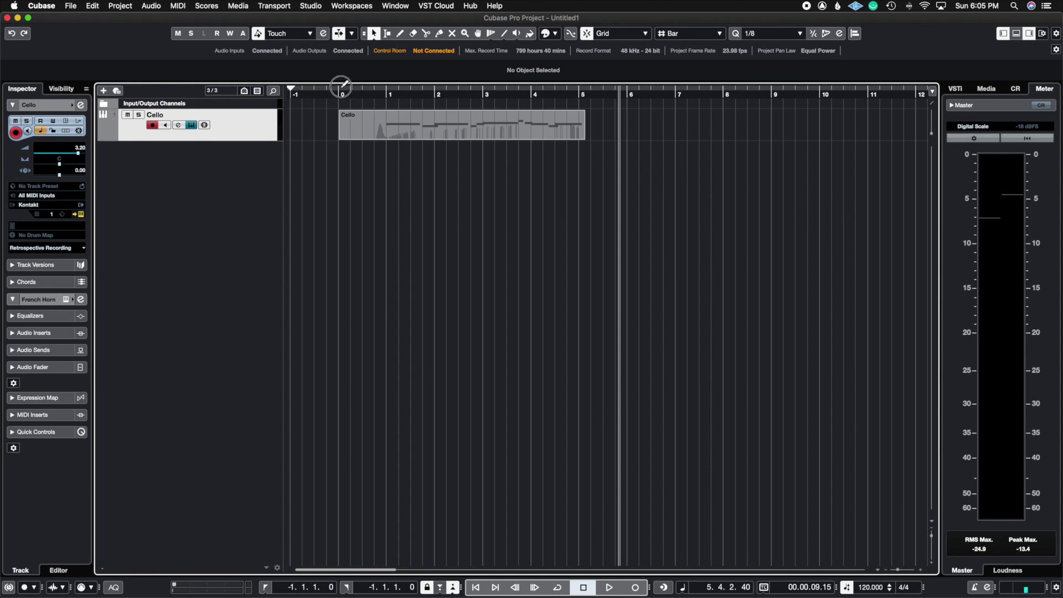
mouse_move(341, 85)
mouse_down()
mouse_move(580, 86)
mouse_move(338, 88)
mouse_up()
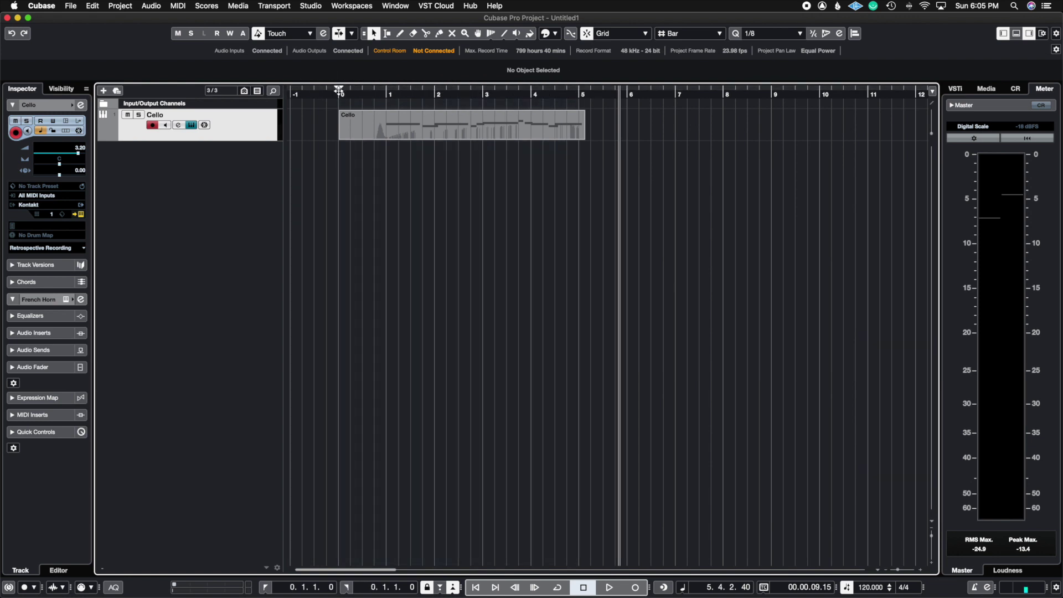
Set the locators to the selected Cello MIDI part with P.
click(436, 137)
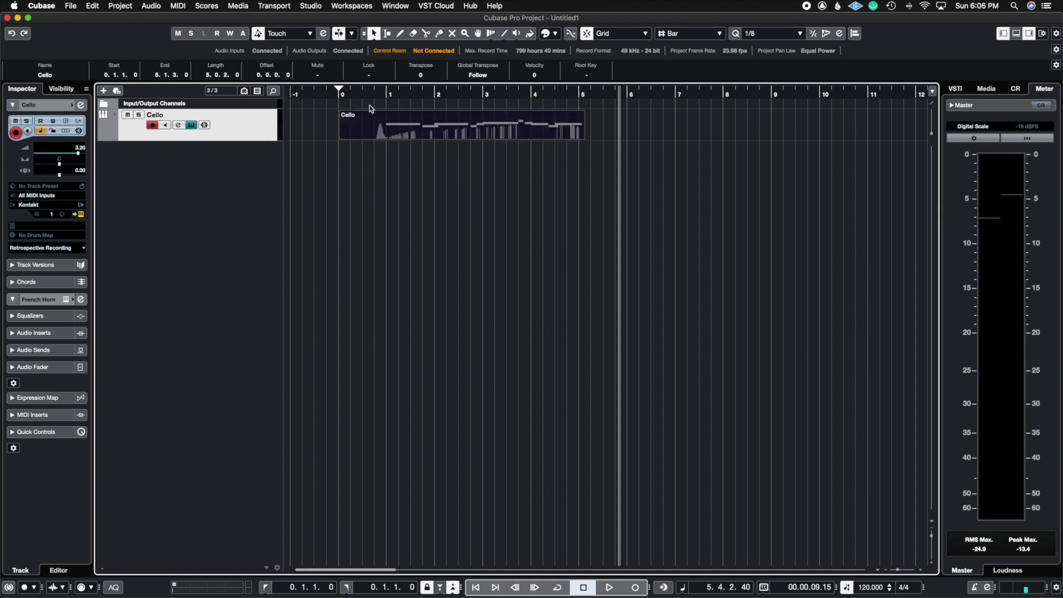
key(p)
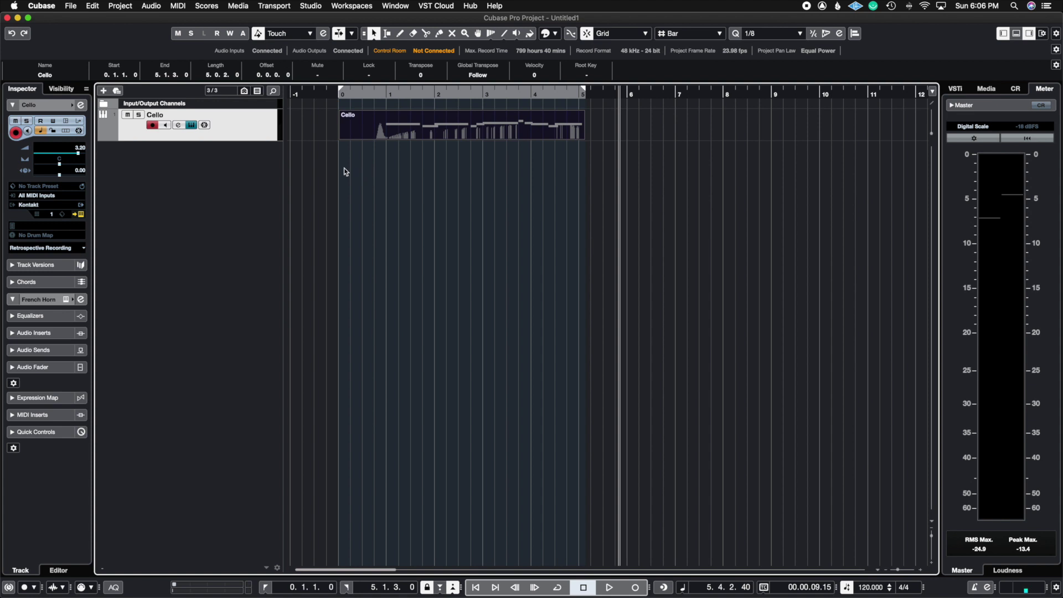
click(71, 7)
mouse_move(82, 155)
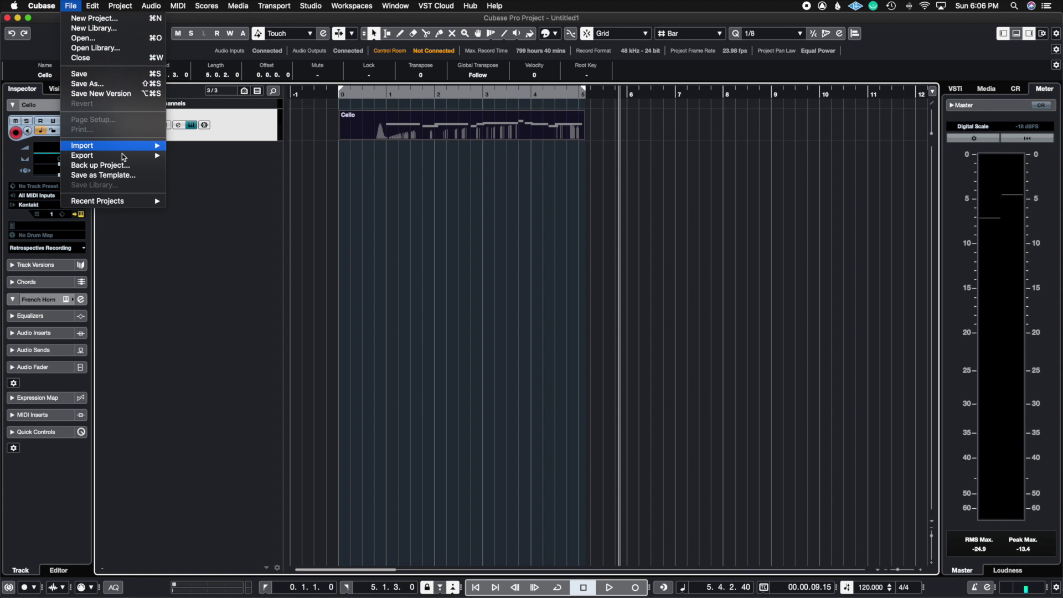
click(190, 156)
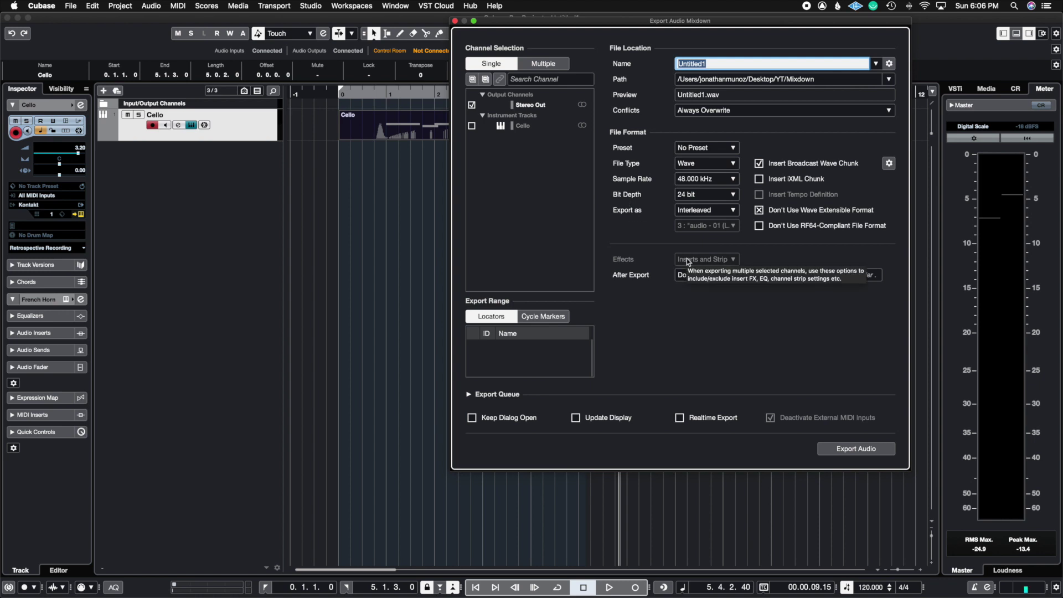
click(713, 275)
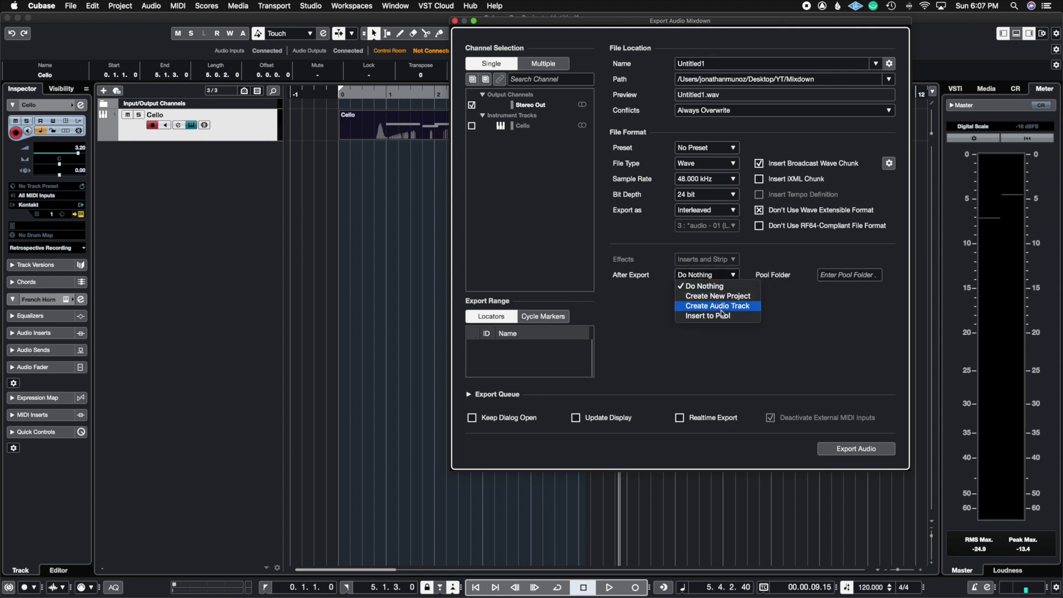
key(Escape)
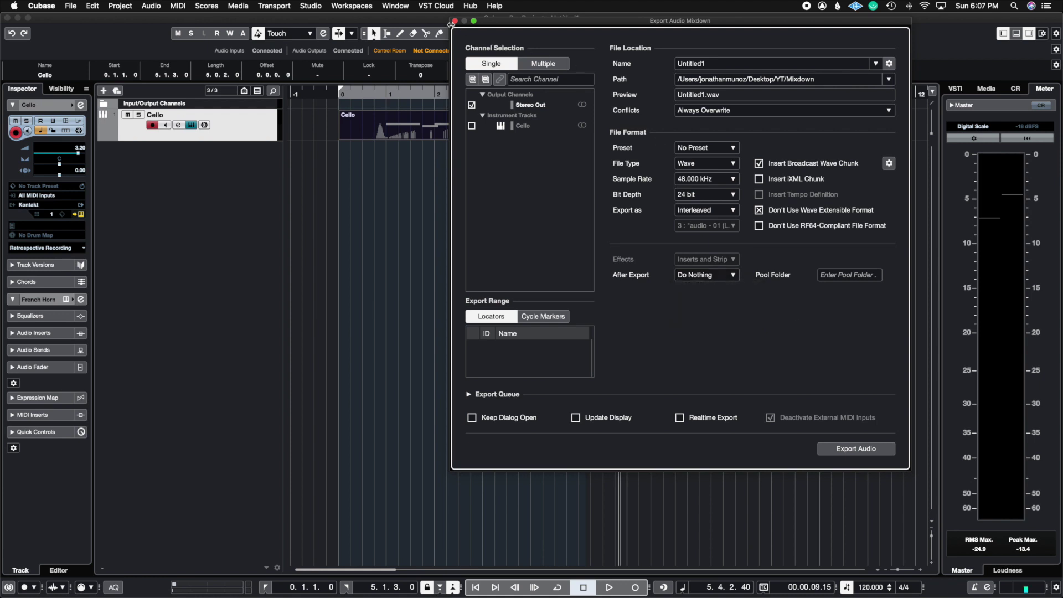
click(455, 21)
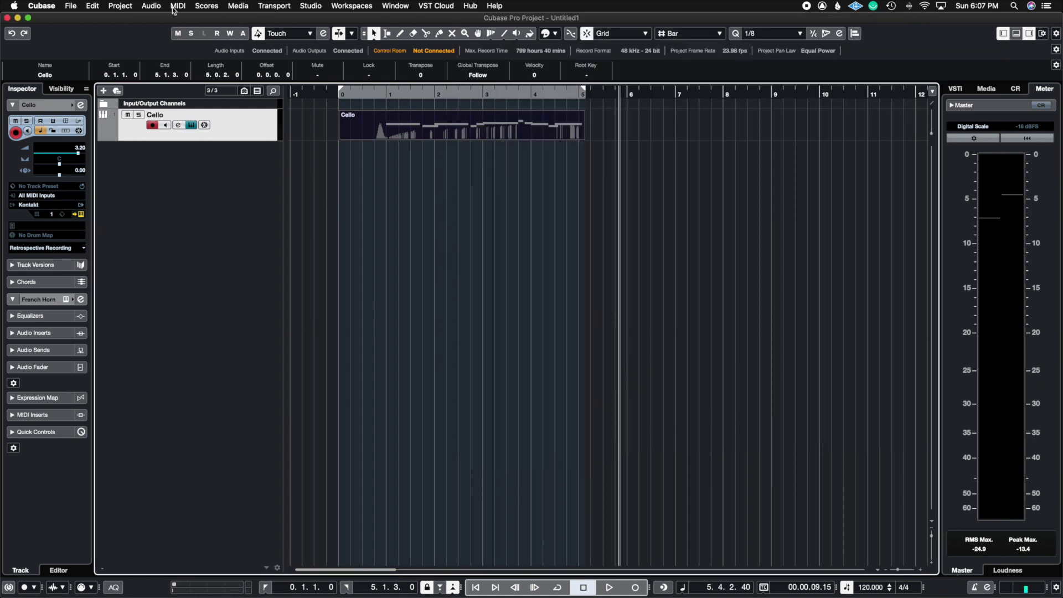
Render the Cello part with current Render in Place settings into a Cello (R) track.
click(93, 6)
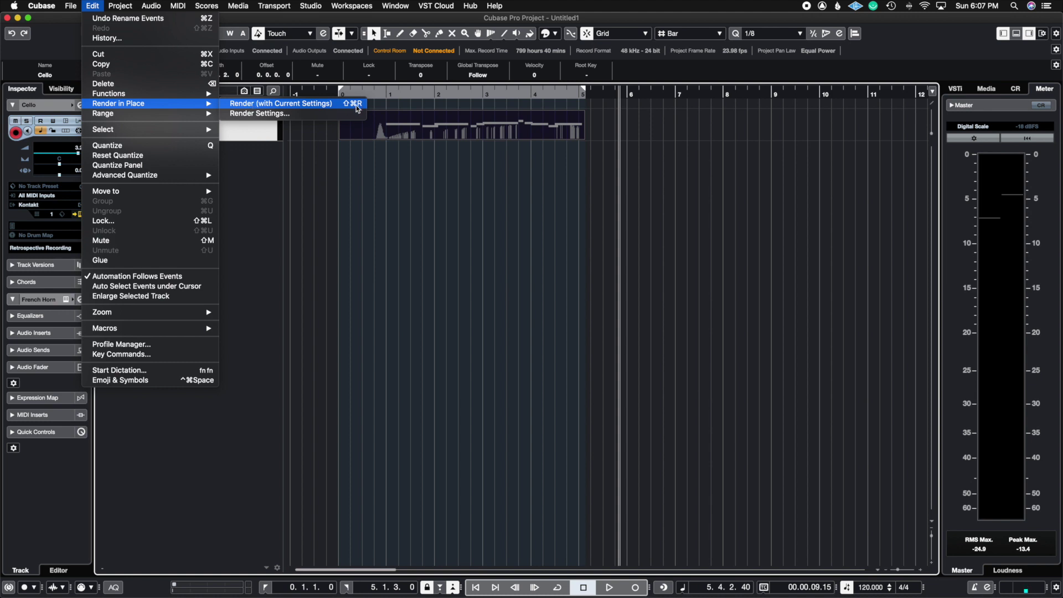
mouse_move(118, 103)
click(431, 163)
click(87, 3)
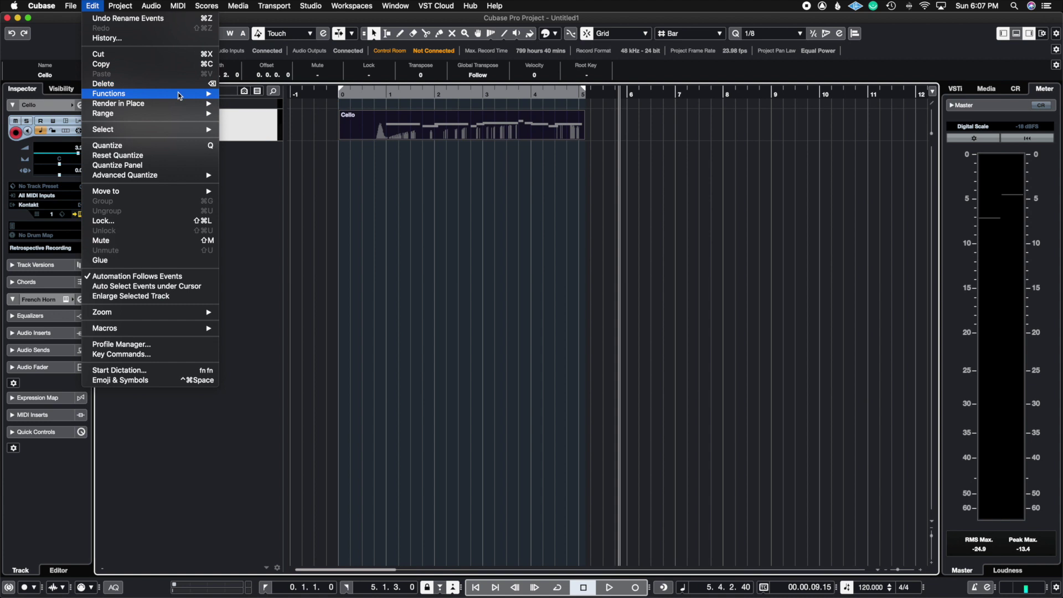
click(241, 106)
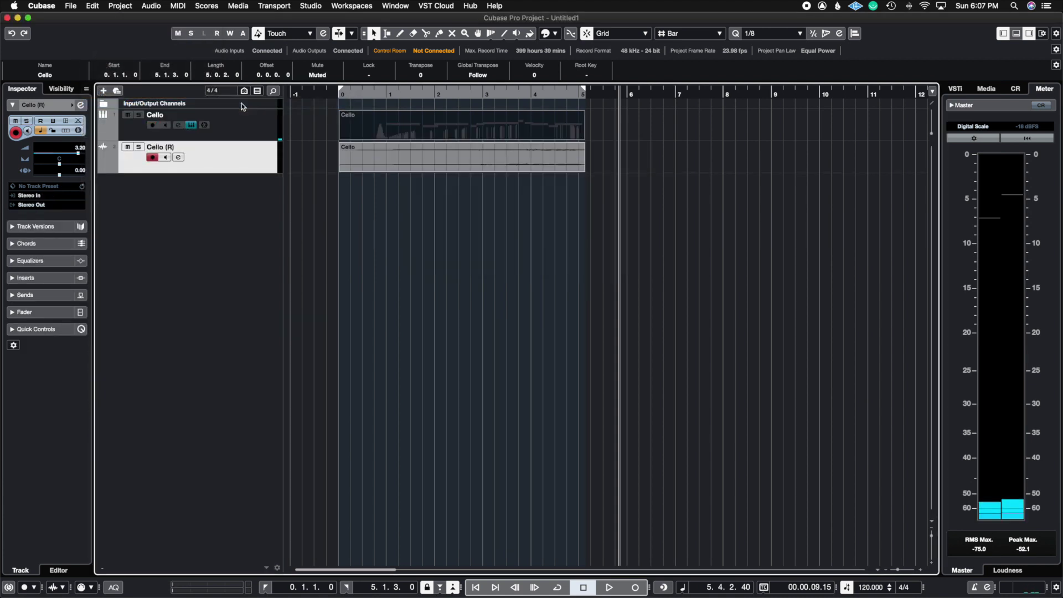
Solo Cello (R) and play it from the project start to just past bar 5.
click(139, 146)
click(340, 92)
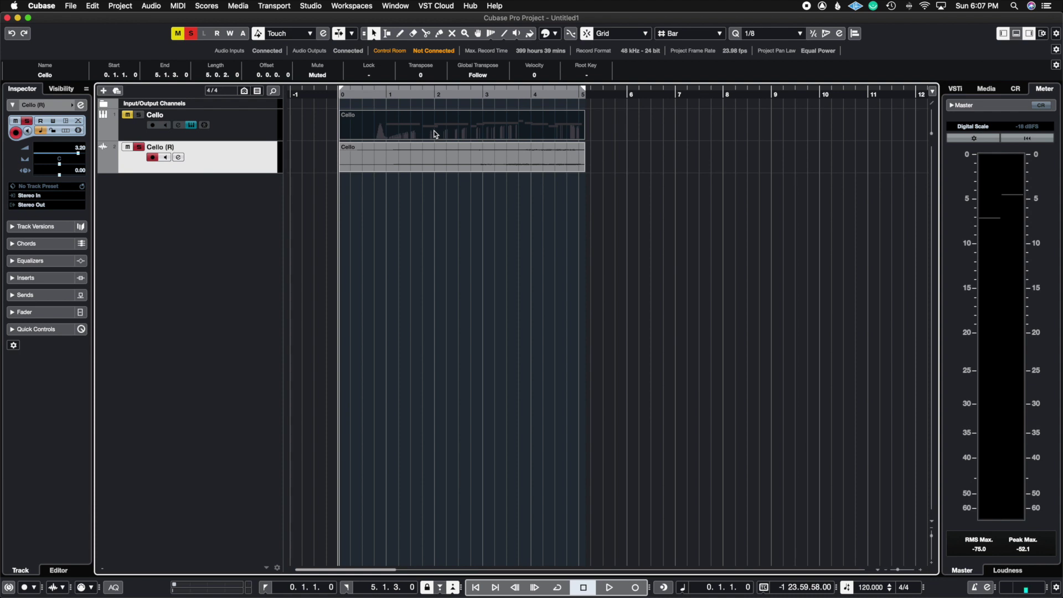
key(space)
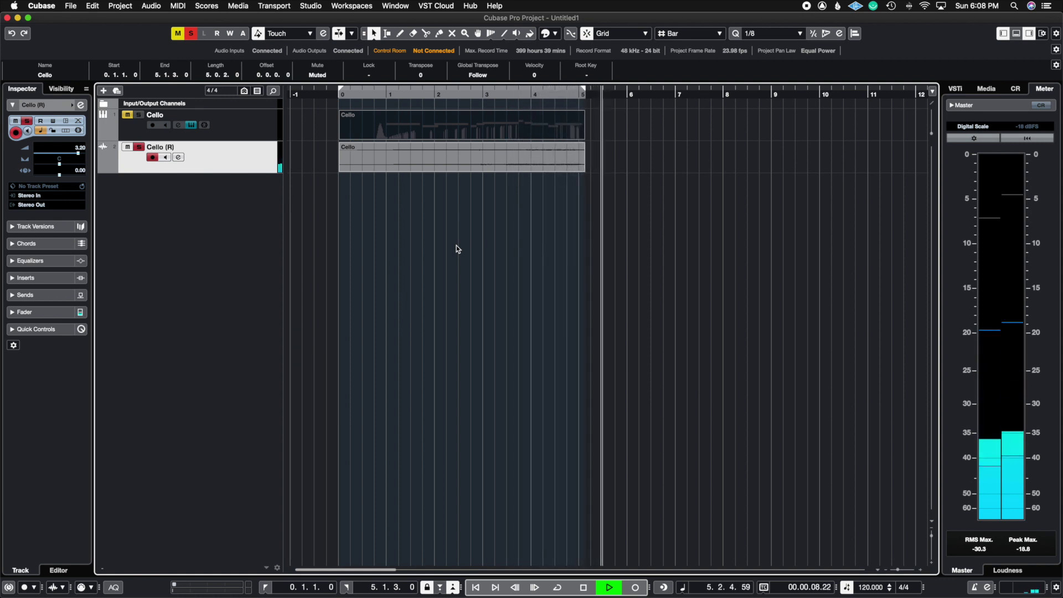
key(space)
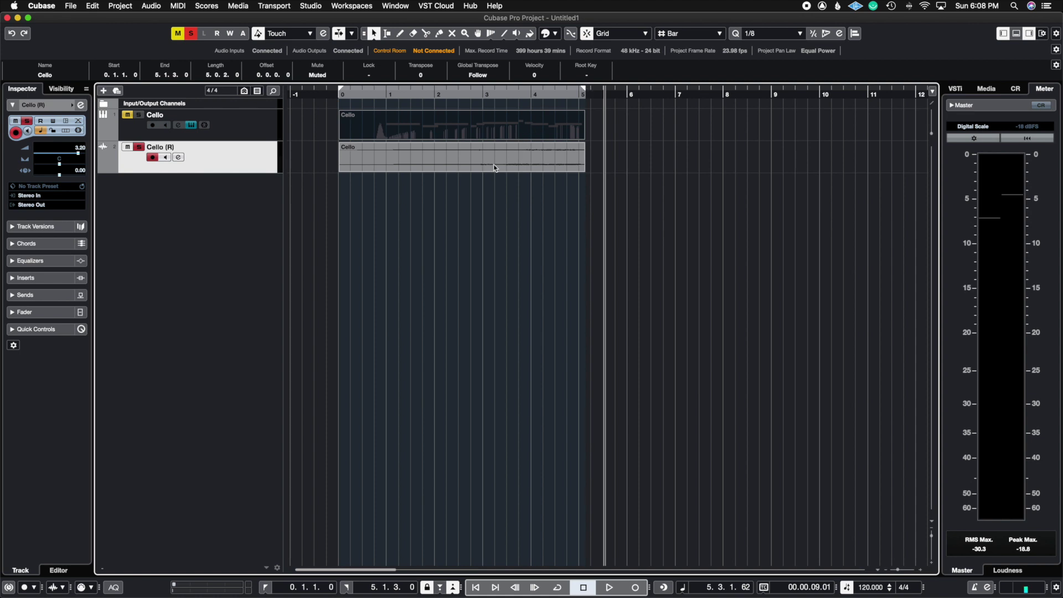
Remove the rendered Cello (R) track from the project.
key(Up)
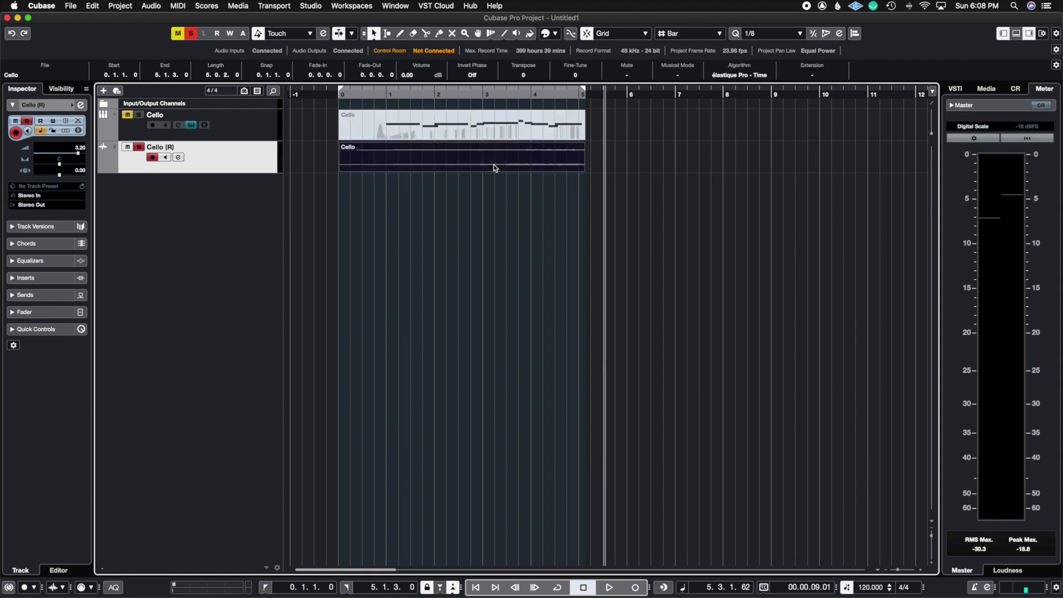
right_click(267, 164)
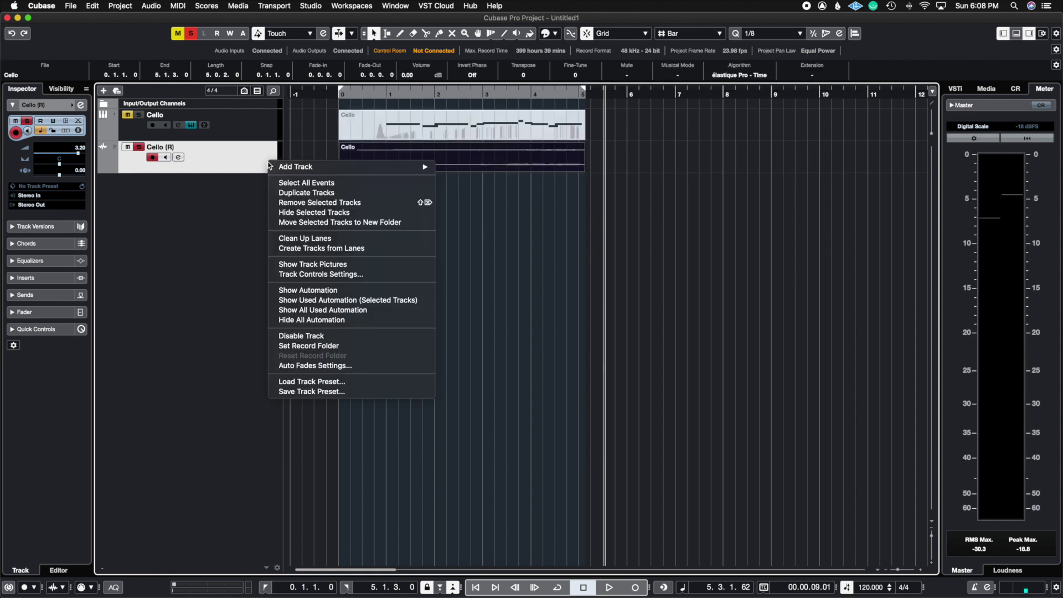
click(551, 211)
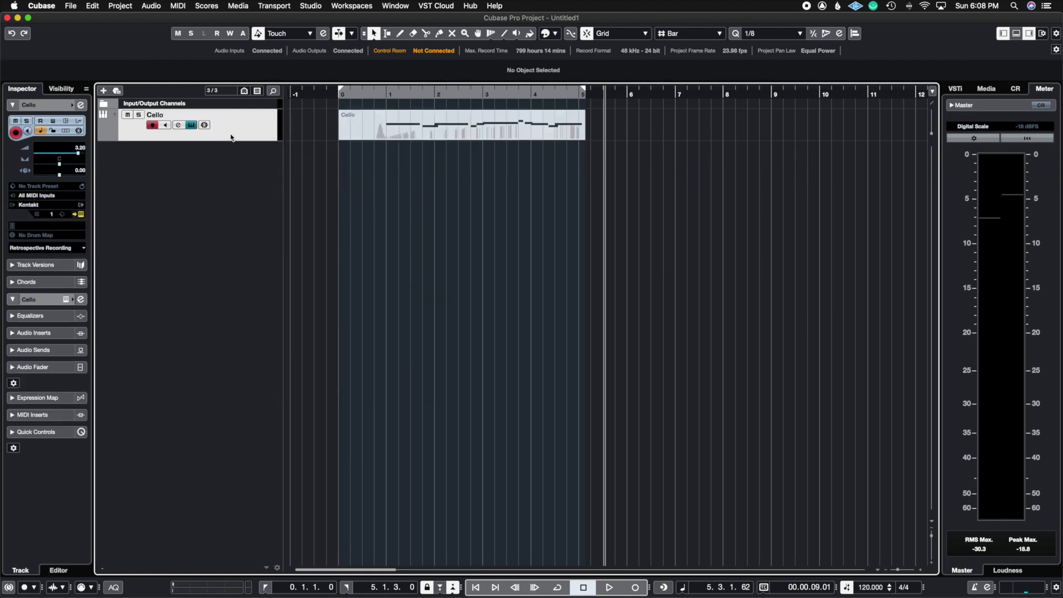
Unmute the original Cello MIDI part with the Mute tool, then return to the selection tool.
click(412, 135)
click(406, 180)
right_click(406, 181)
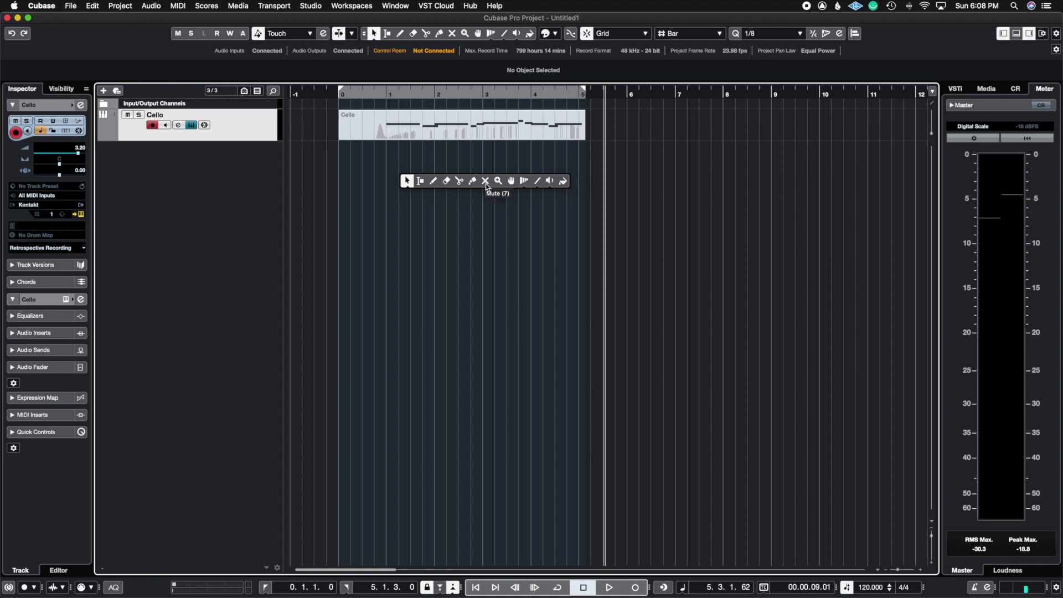
click(468, 135)
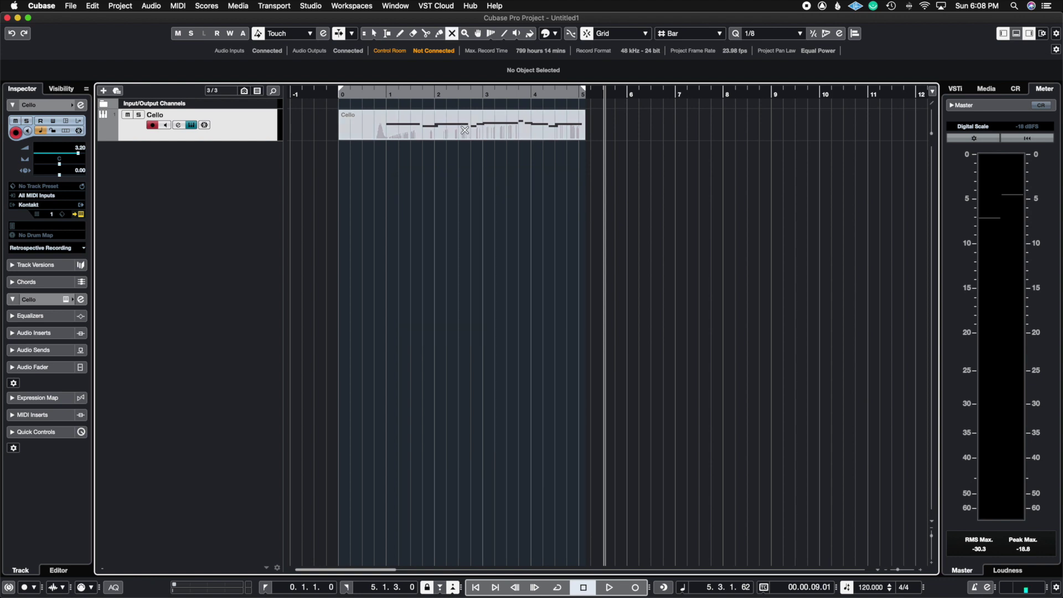
click(438, 169)
key(1)
mouse_move(461, 125)
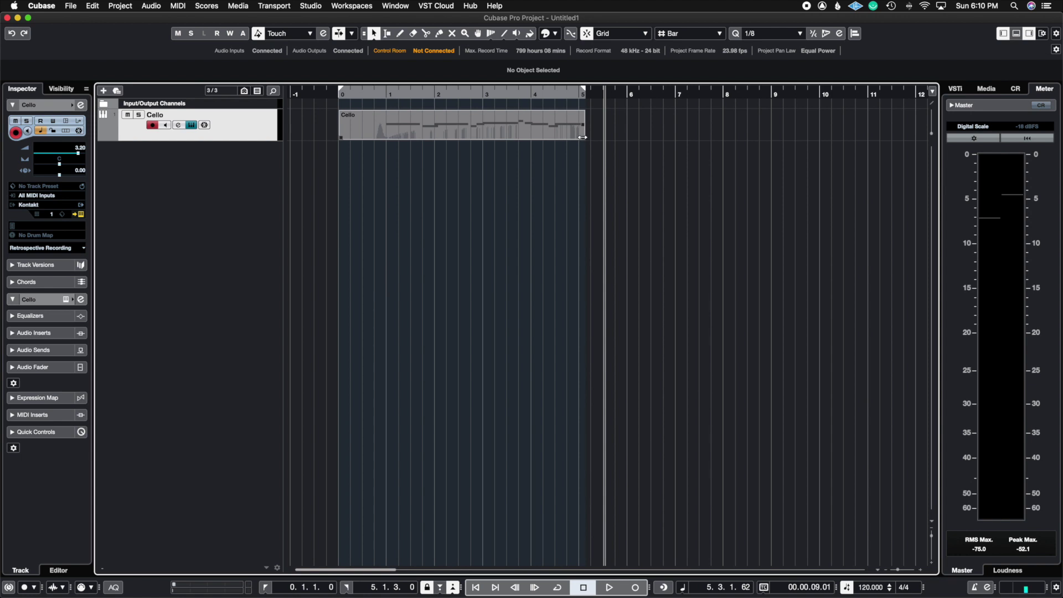
Extend the Cello part's end to bar 7, match the locators, and deselect it.
drag(583, 137, 673, 138)
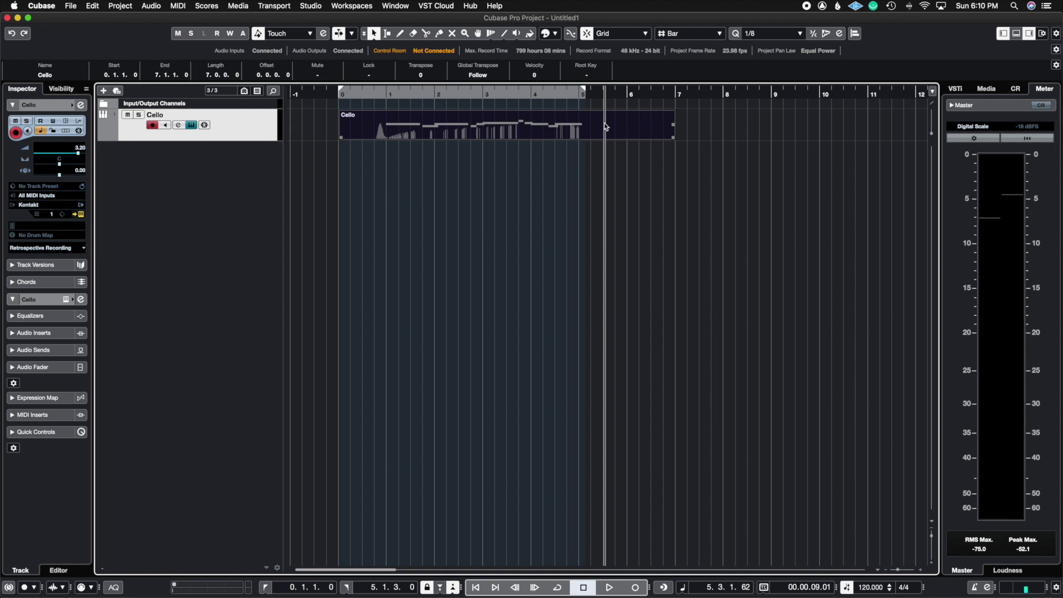
key(p)
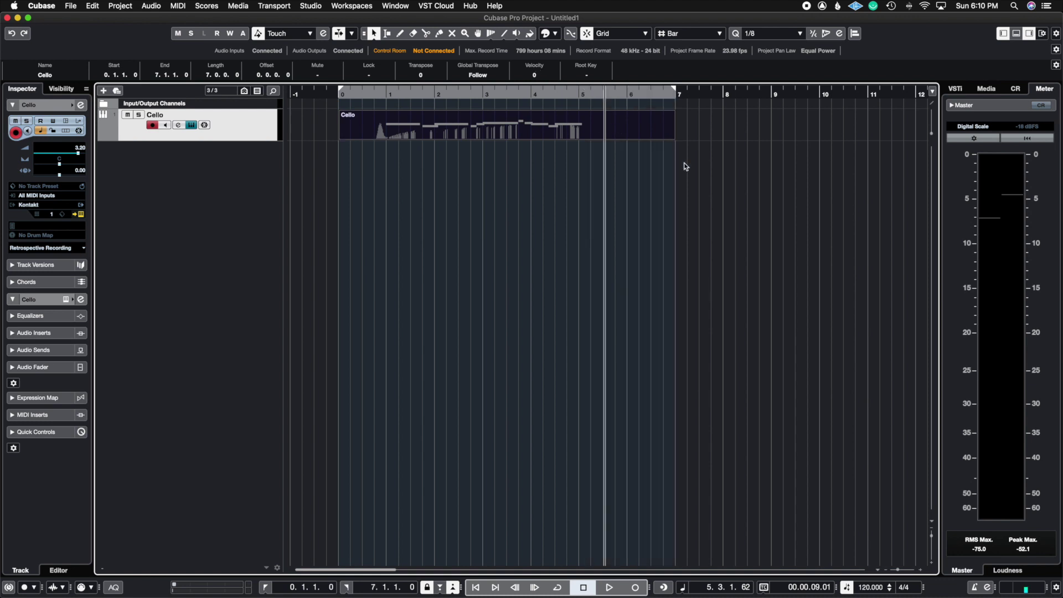
click(711, 179)
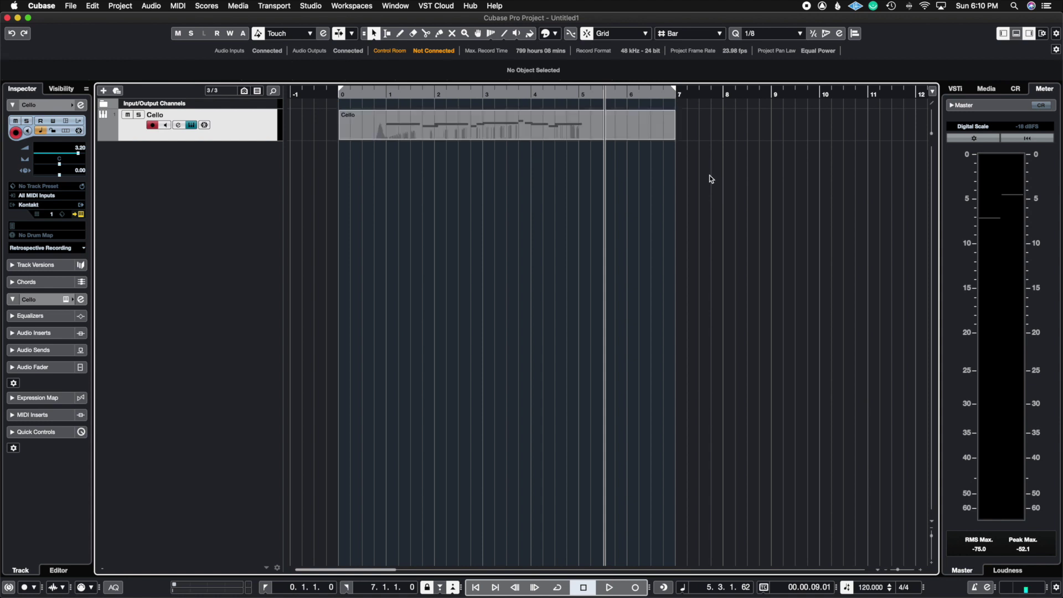
Render the bar-7-long Cello part in place with current settings.
click(96, 6)
mouse_move(118, 103)
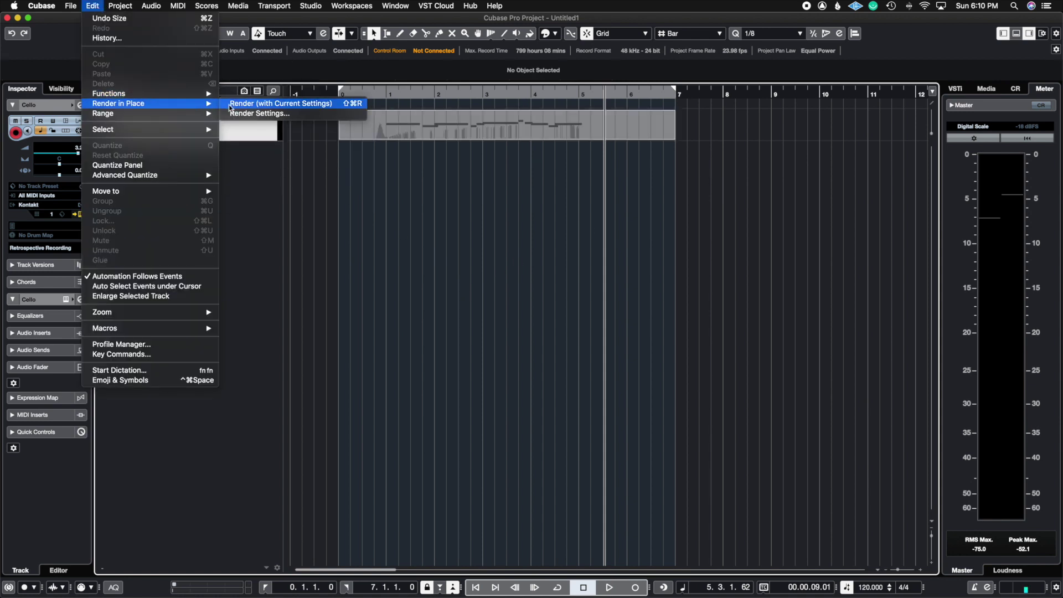
click(229, 104)
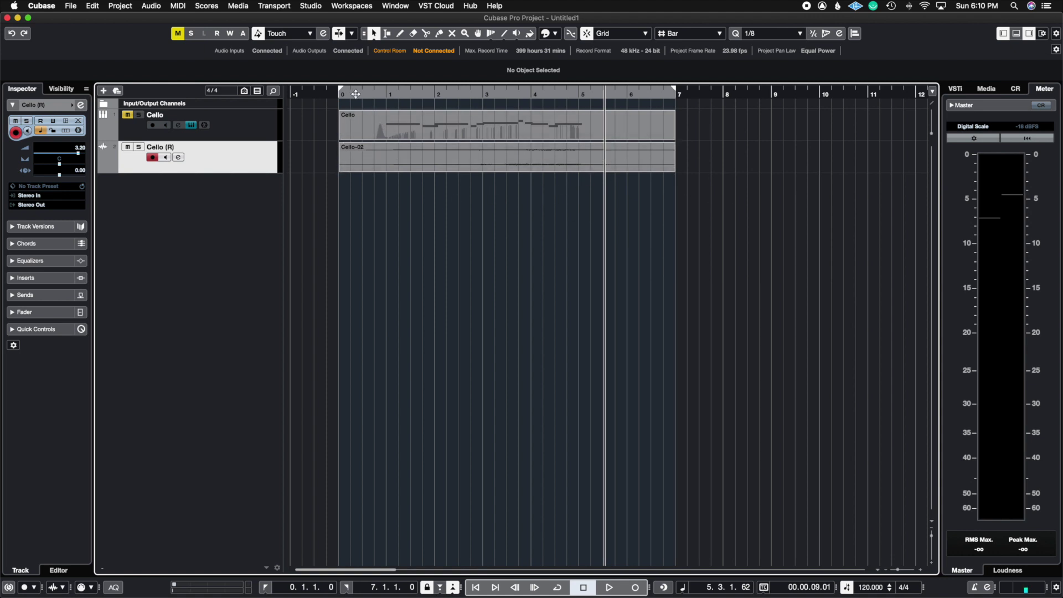
Solo the new Cello (R) track and play it from the start past bar 6.
click(138, 147)
click(371, 94)
key(space)
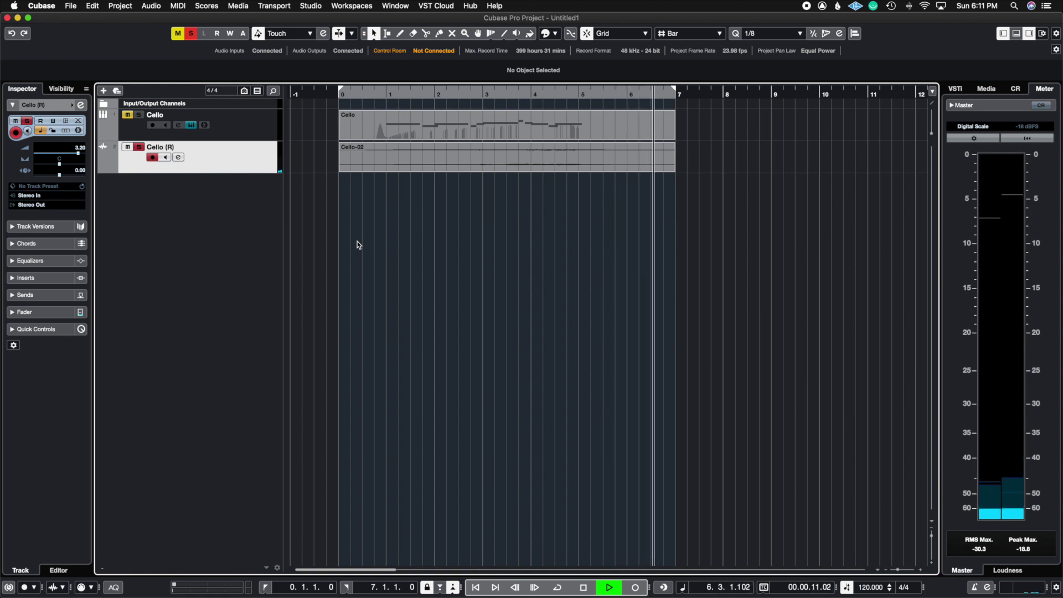
key(space)
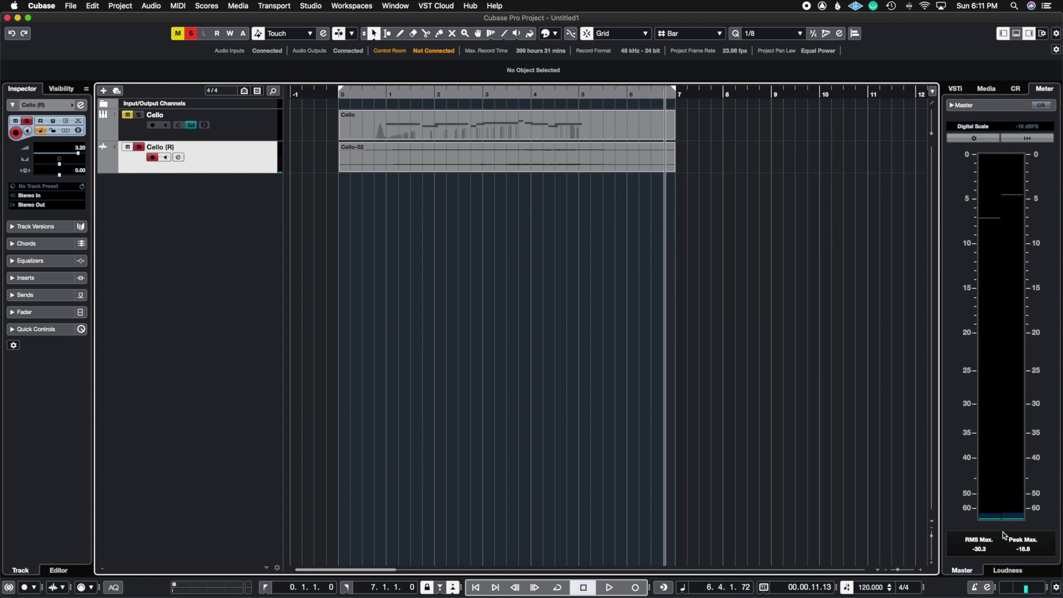